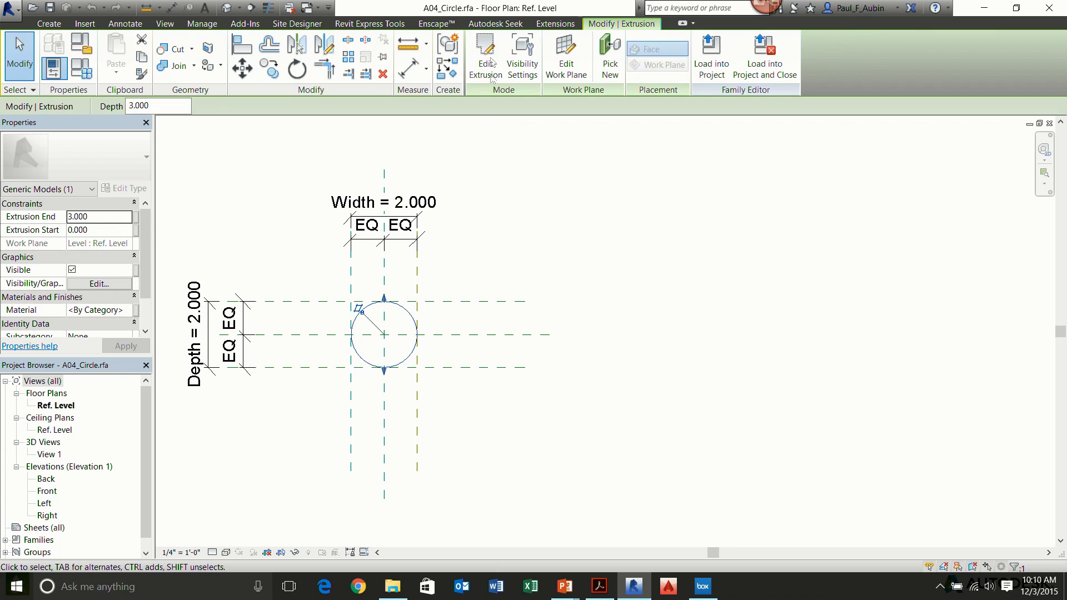
- Open the circular extrusion's sketch for editing and move the circle down, off the intersection of the center reference planes
click(489, 67)
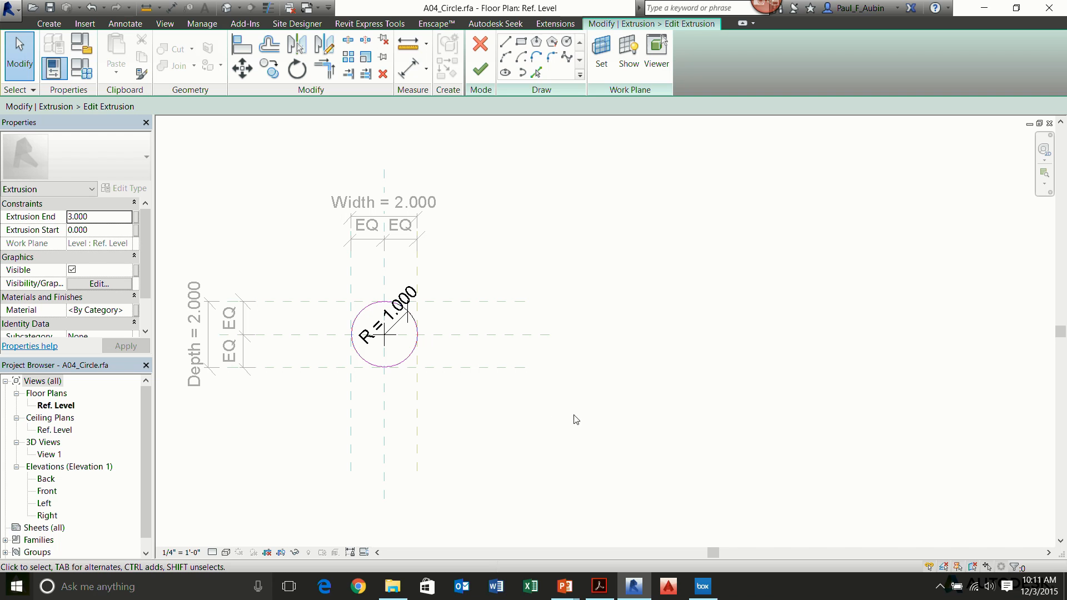
click(404, 368)
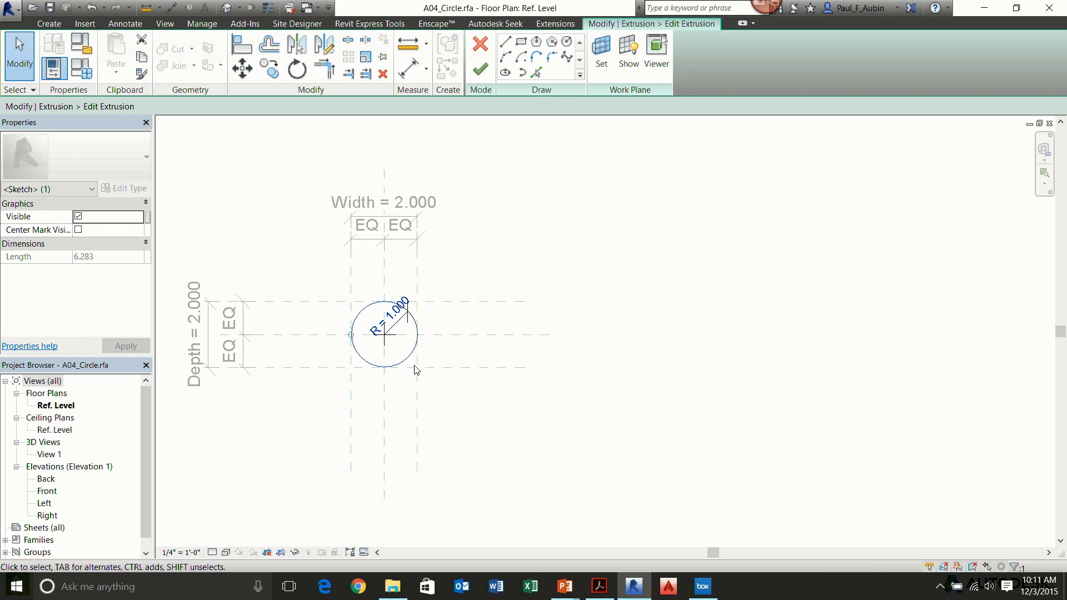
drag(409, 361, 421, 384)
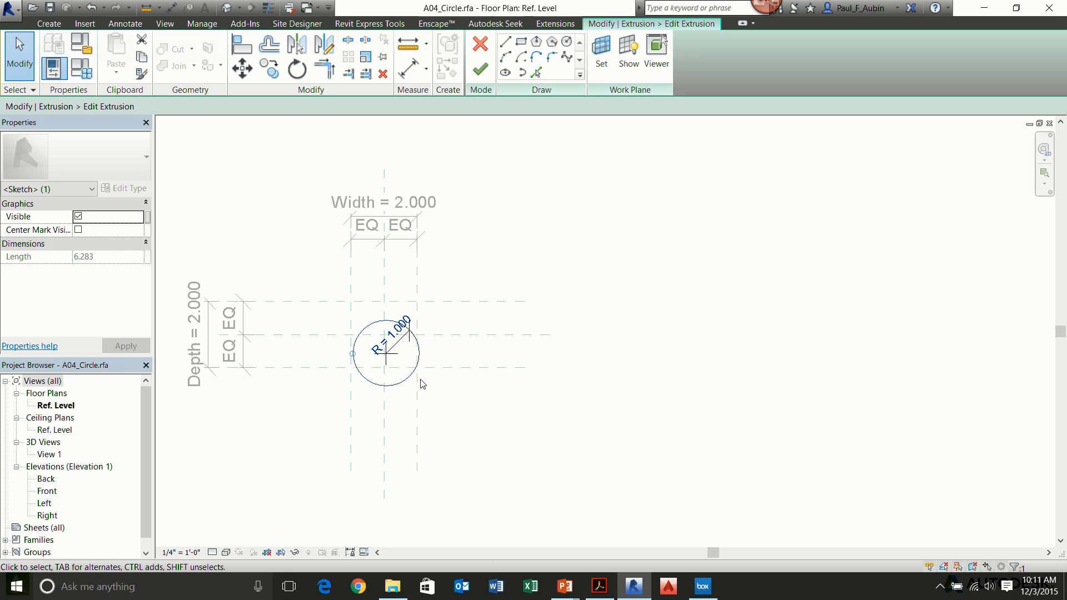
- Set the sketched circle's radius to 2
click(396, 333)
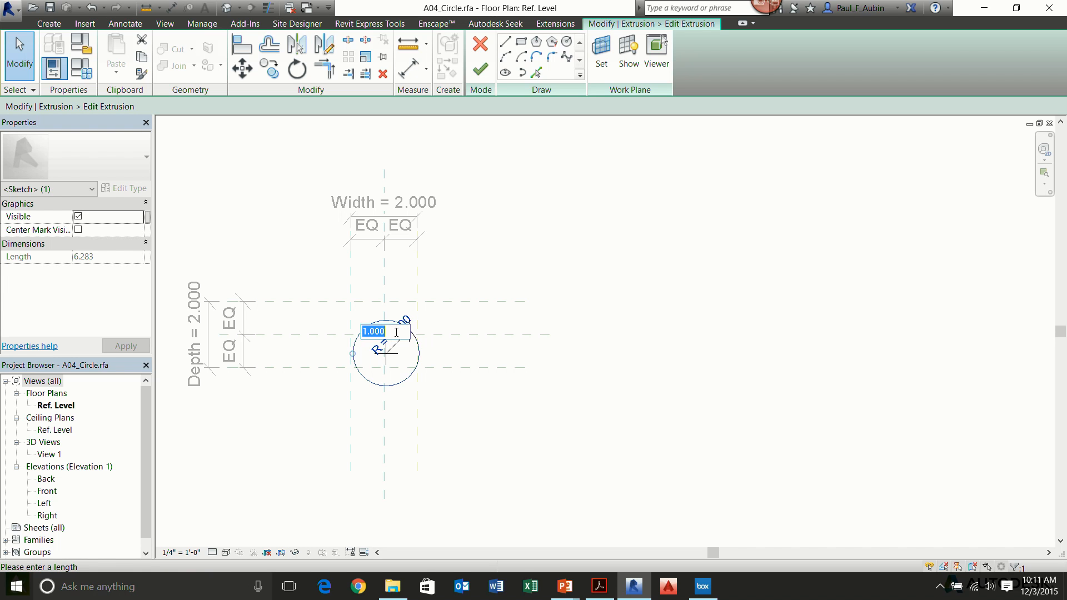
text(2)
key(Return)
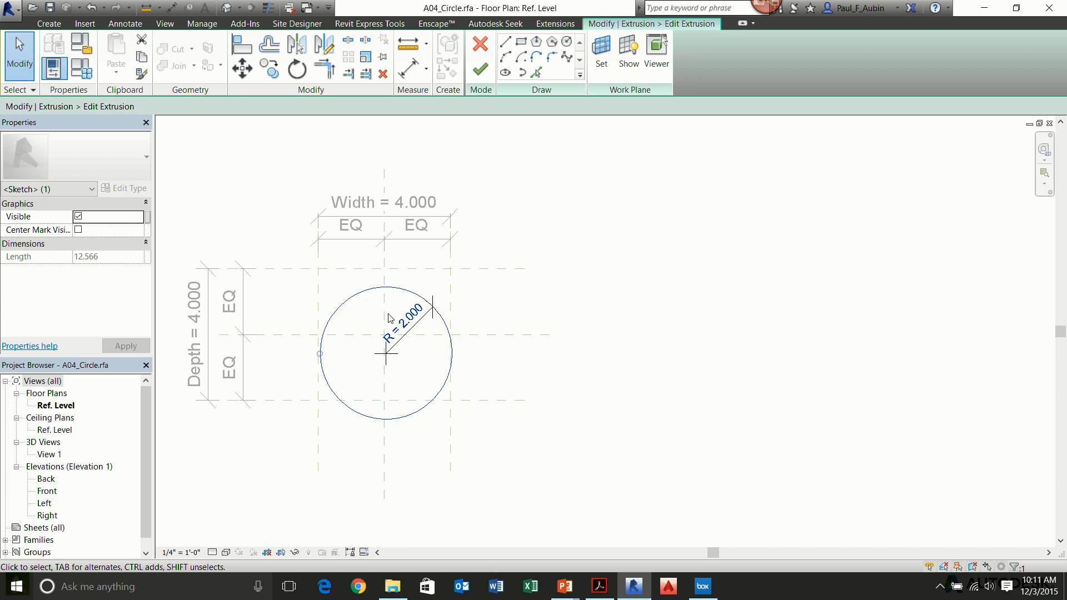
click(506, 292)
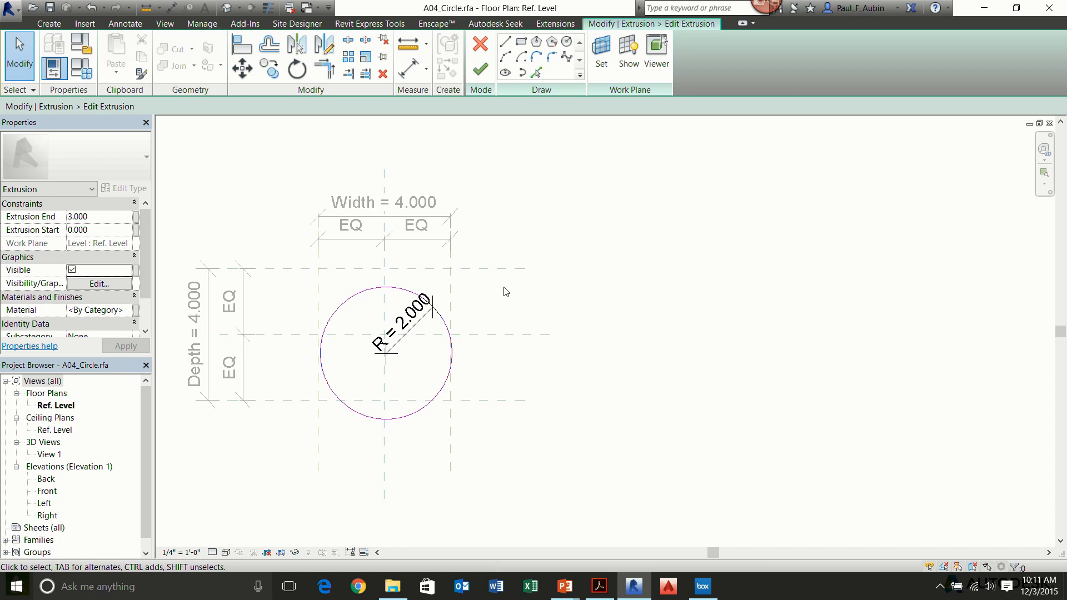
- Turn on the Automatic Sketch Dimensions annotation category in the Ref. Level view's visibility/graphic overrides
key(v)
key(v)
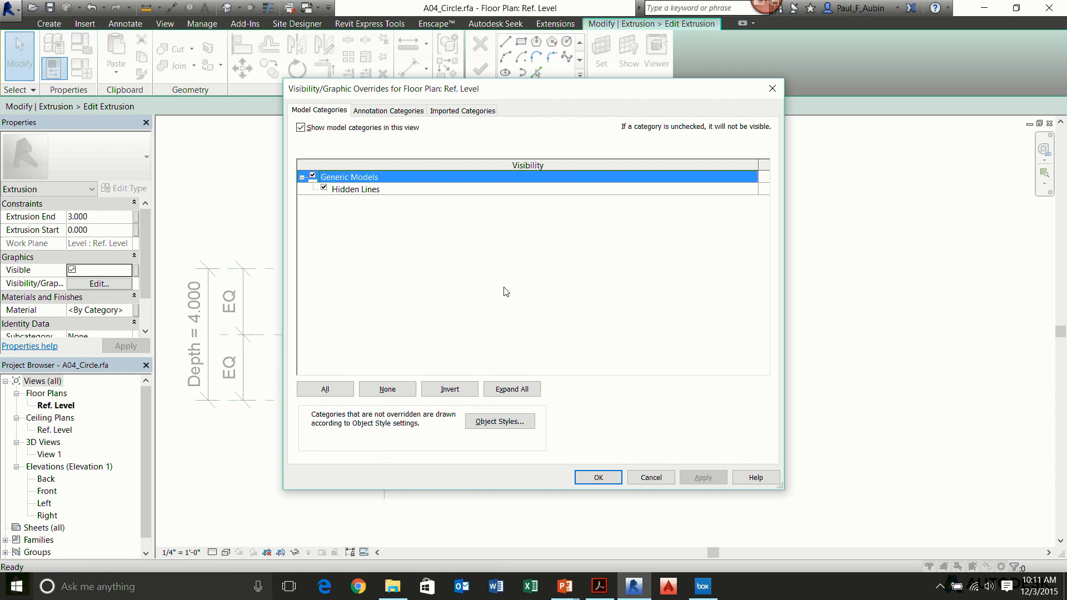
click(388, 110)
click(342, 192)
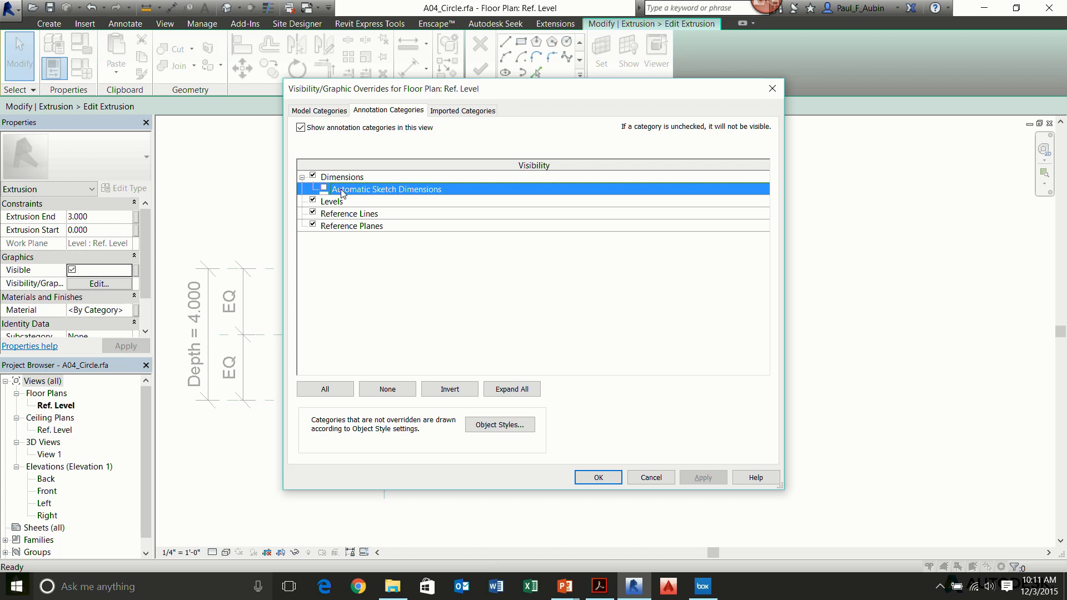
click(324, 188)
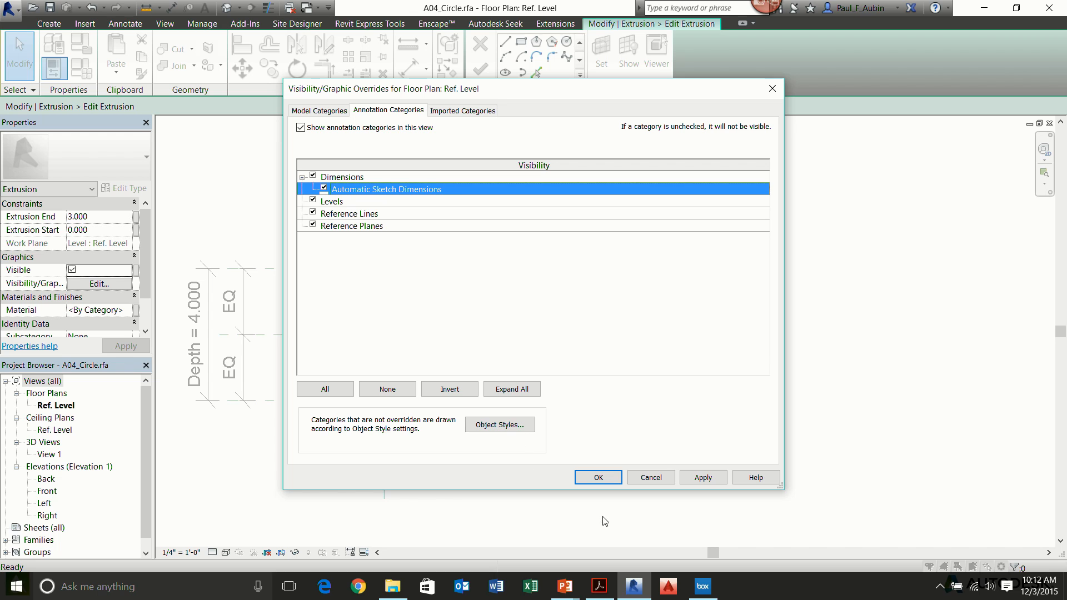
click(593, 479)
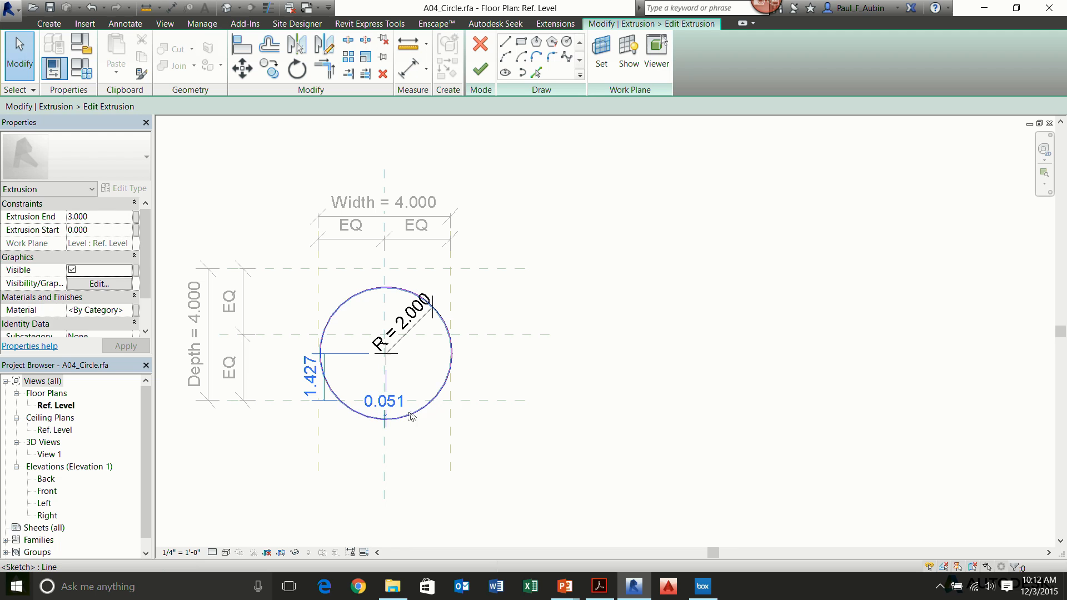
- Move the circle so its center lies about 0.583 below the Front reference plane and 0.333 right of the vertical center plane
drag(435, 399, 442, 448)
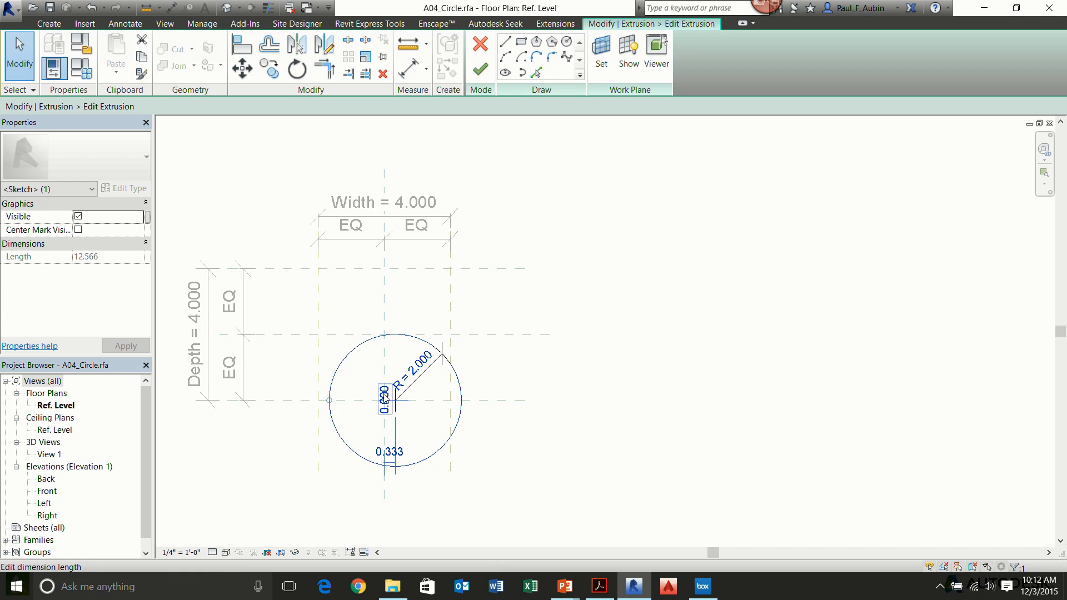
drag(434, 456, 437, 476)
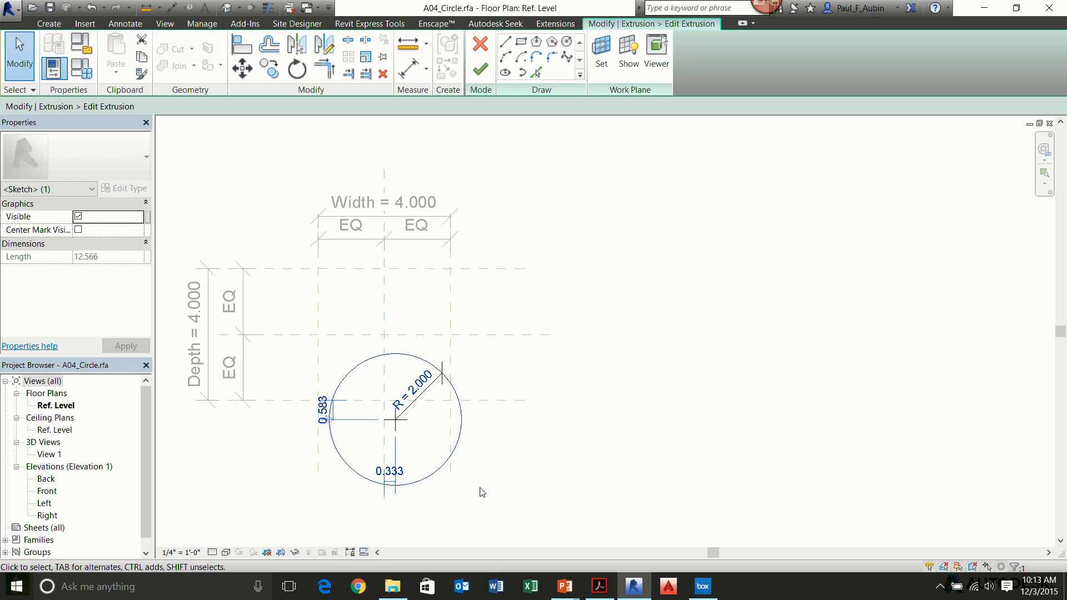
click(408, 69)
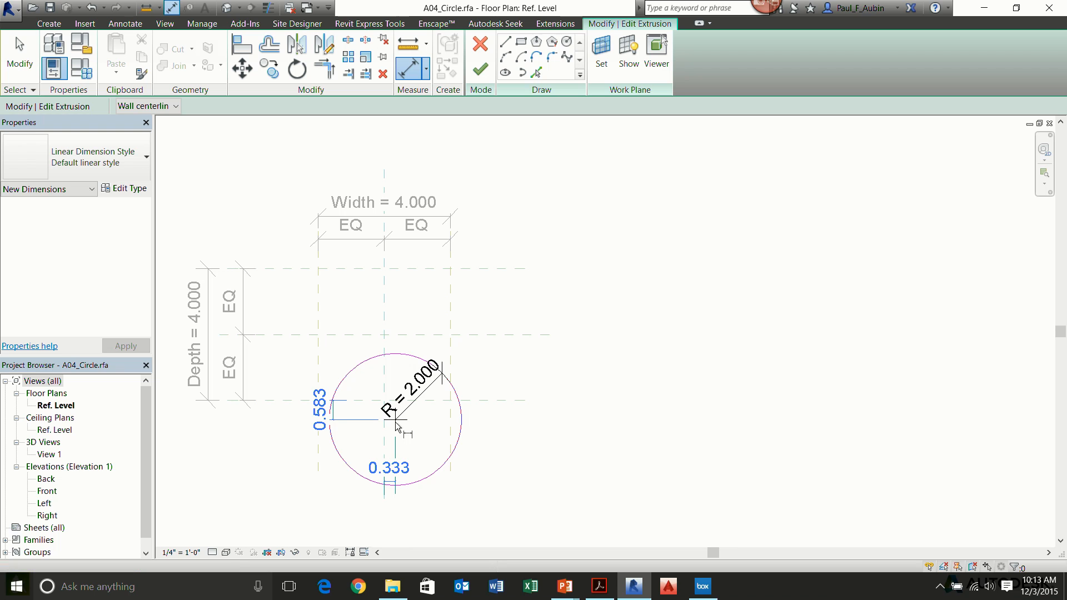
key(Escape)
key(Escape)
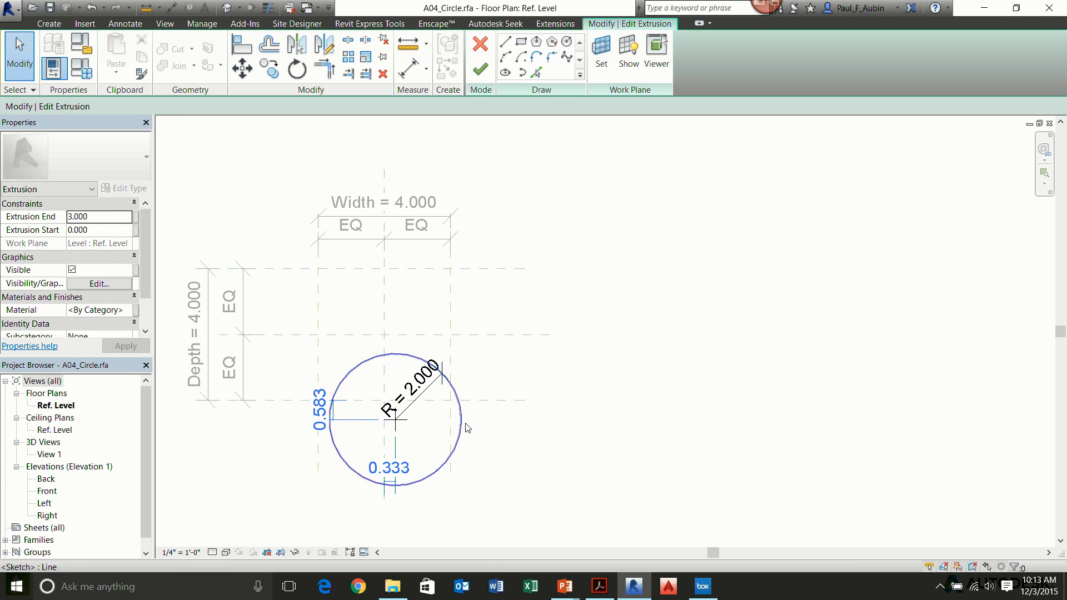
- Make the circle's center mark visible and place an aligned dimension between it and the Front reference plane
click(462, 422)
click(78, 229)
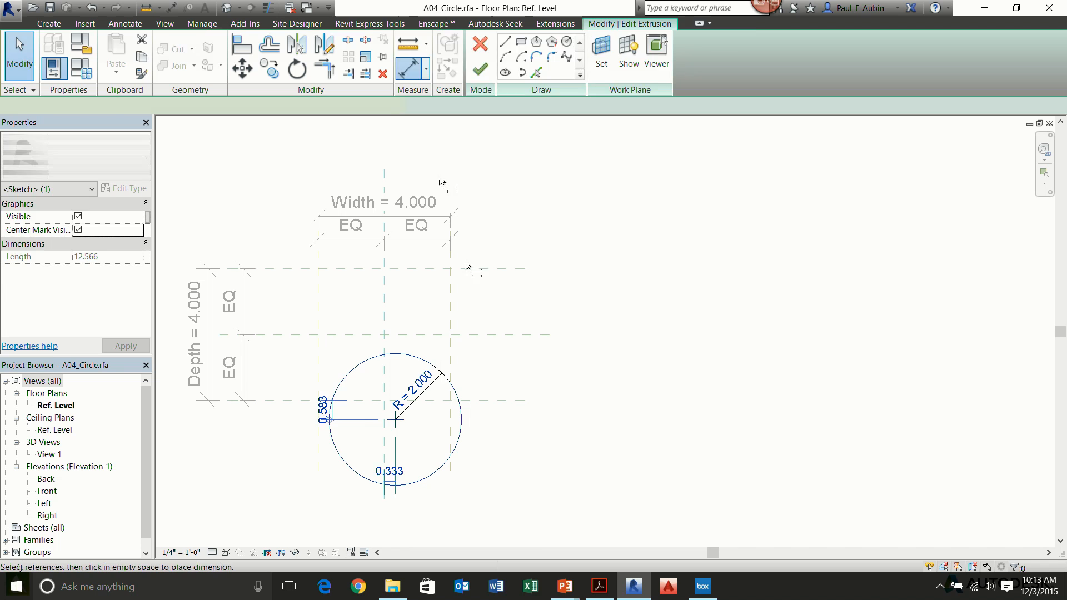
click(408, 68)
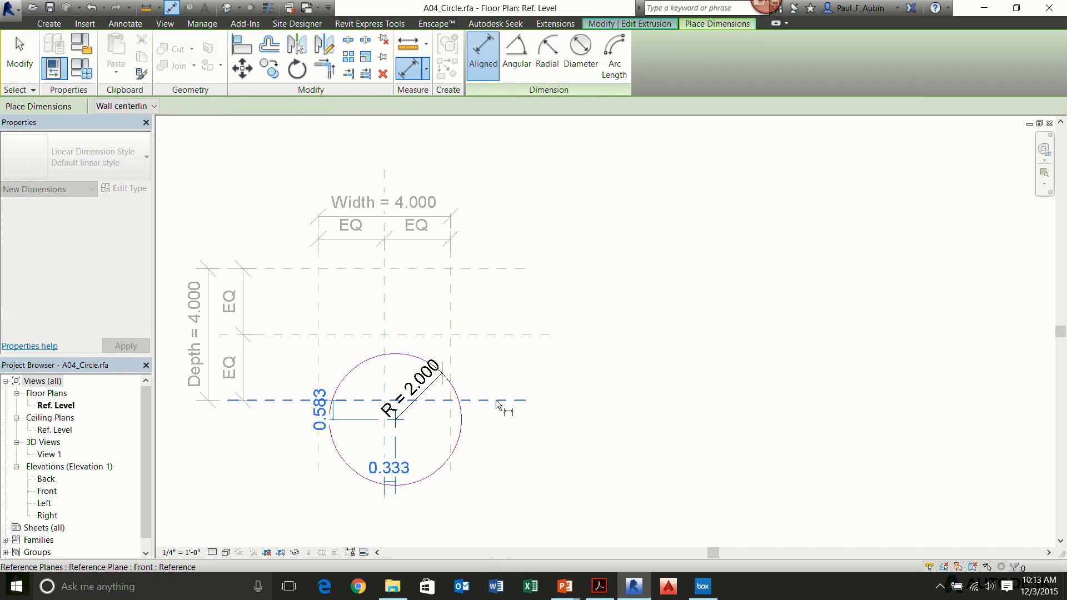
click(537, 423)
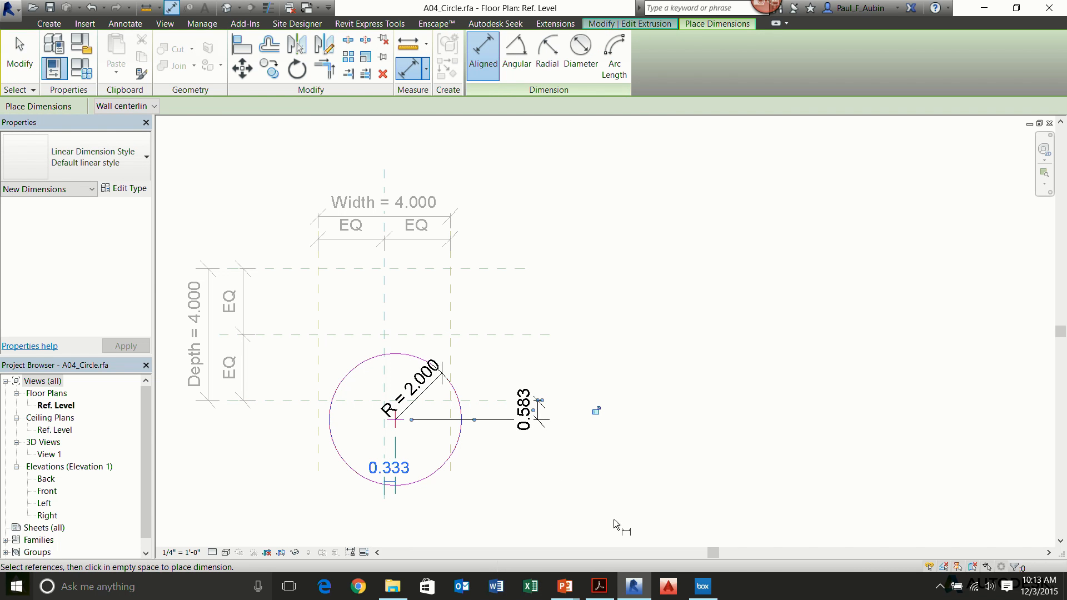
key(Escape)
key(Escape)
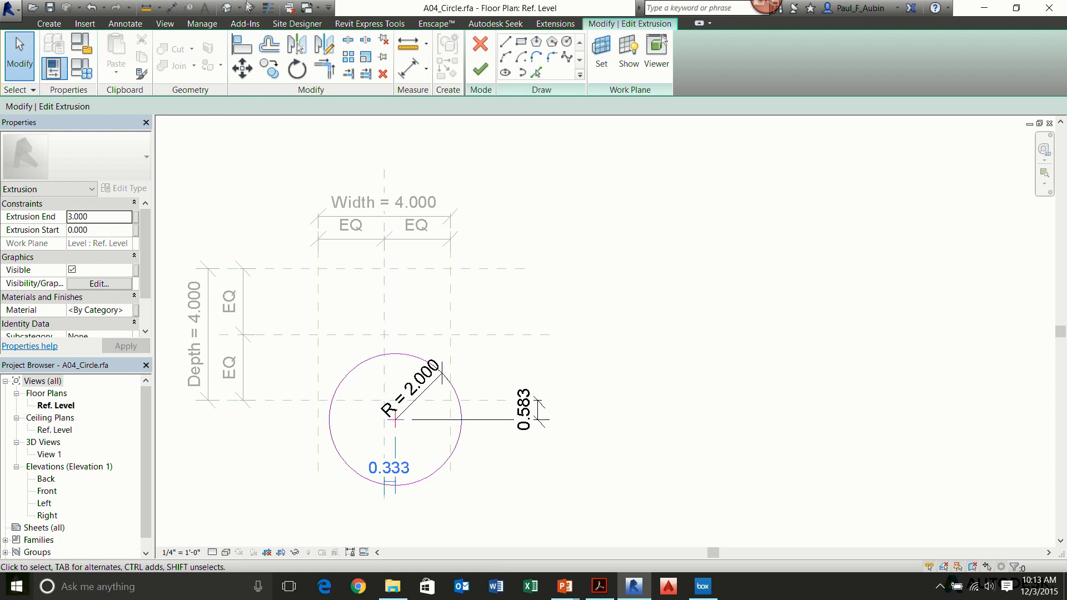
- Align the circle's center mark to the Center (Left/Right) reference plane and lock the alignment
click(242, 43)
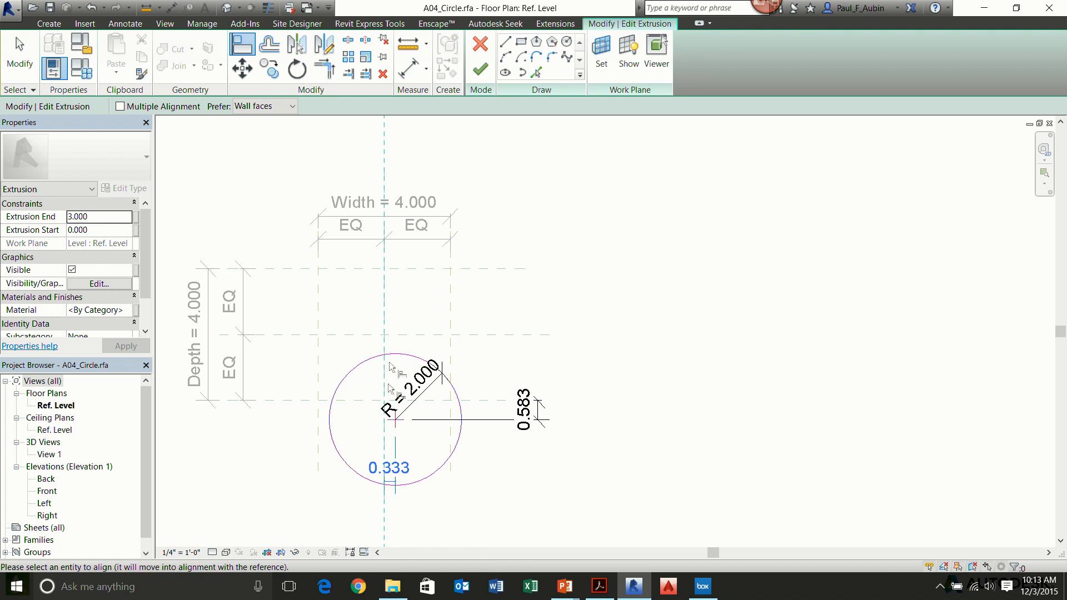
click(395, 420)
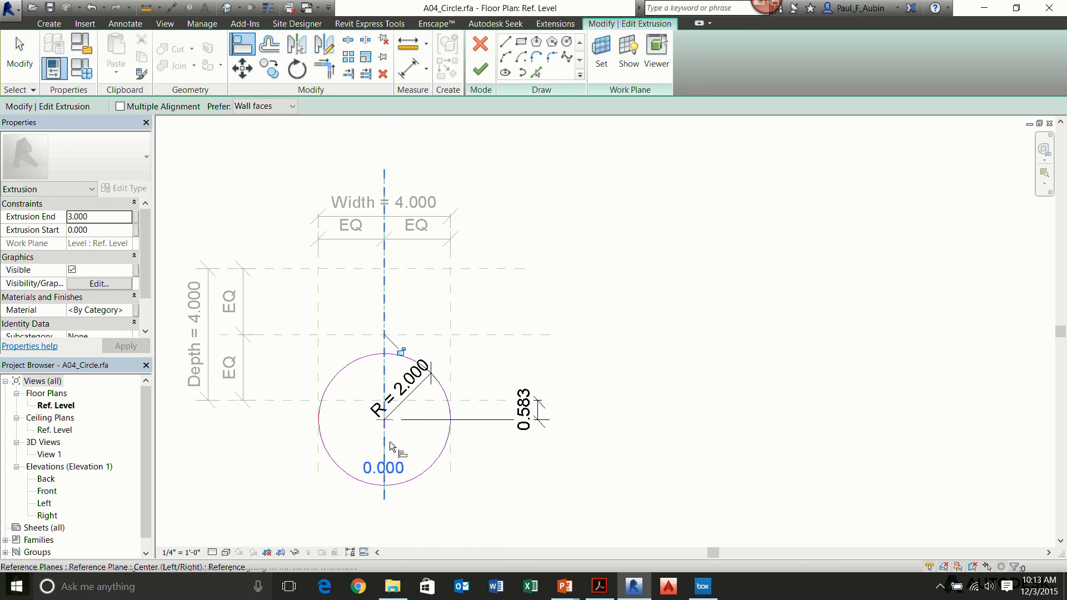
click(400, 351)
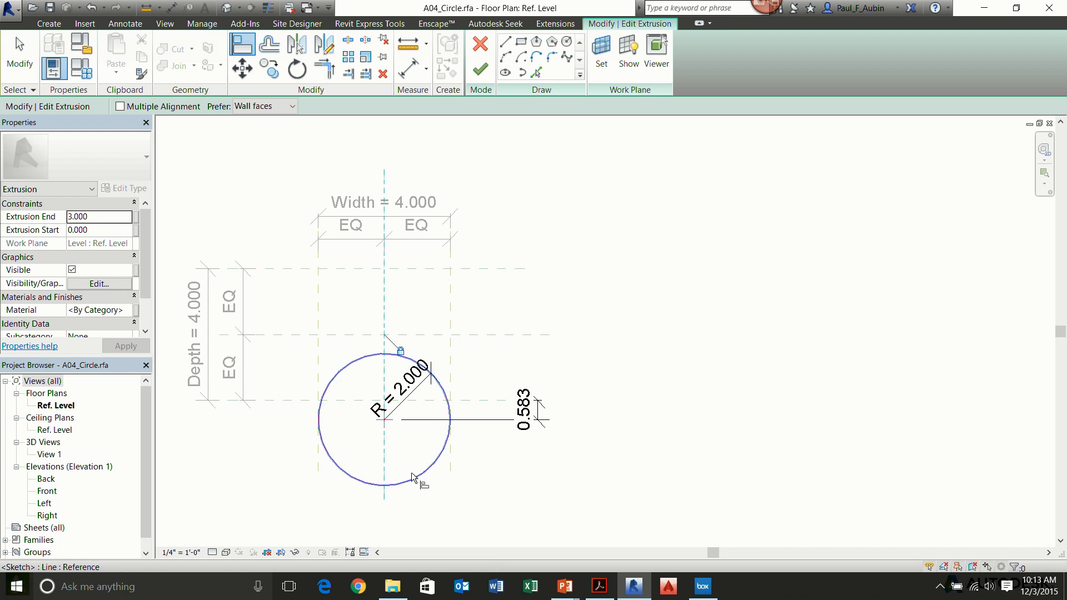
key(Escape)
key(Escape)
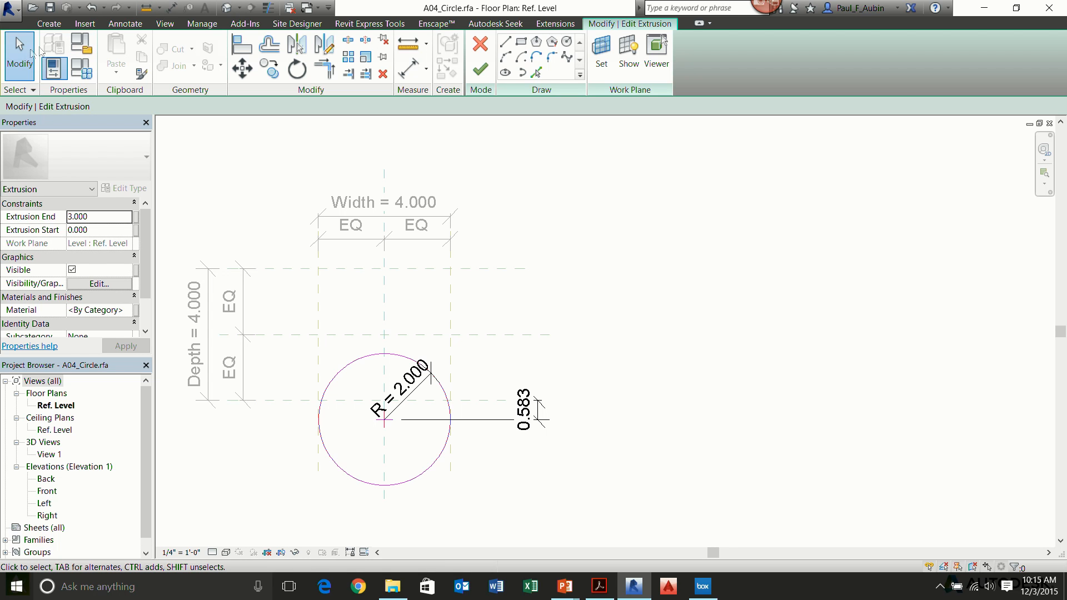
- Close the A04_Circle family file
click(15, 29)
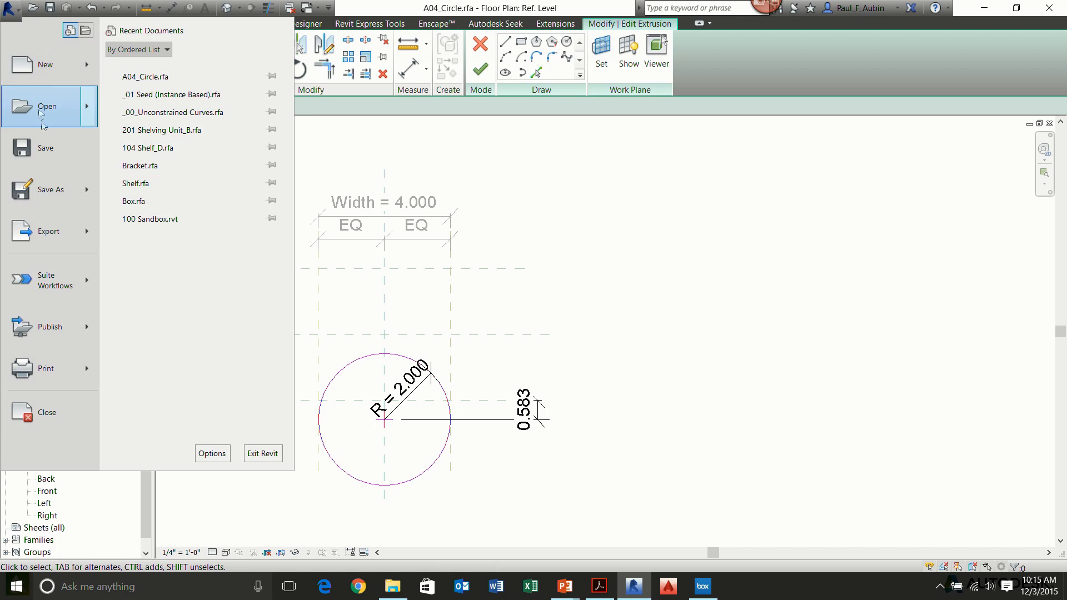
click(71, 421)
click(575, 292)
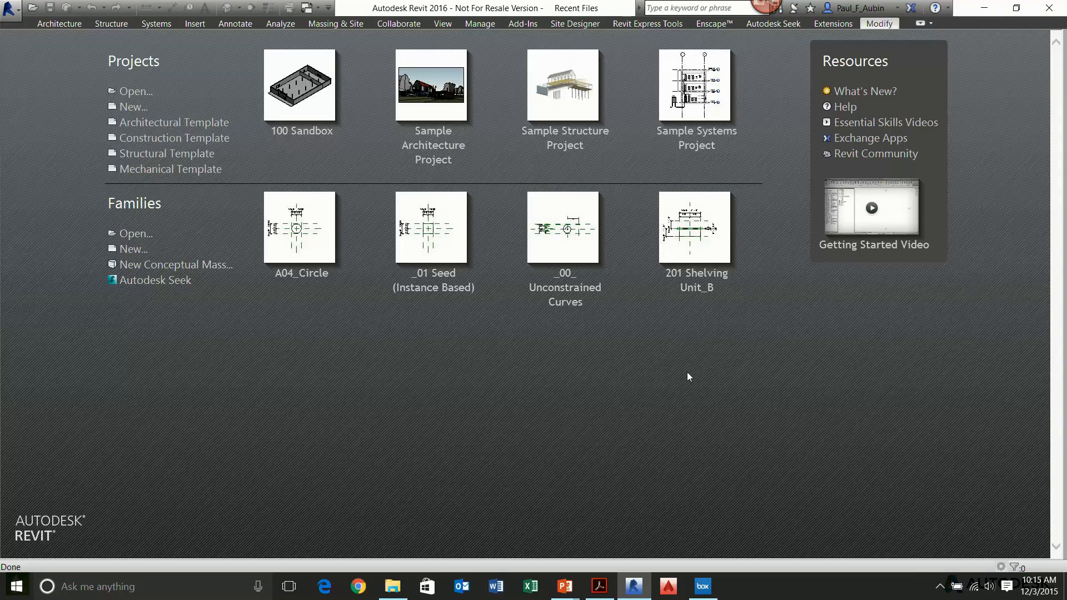